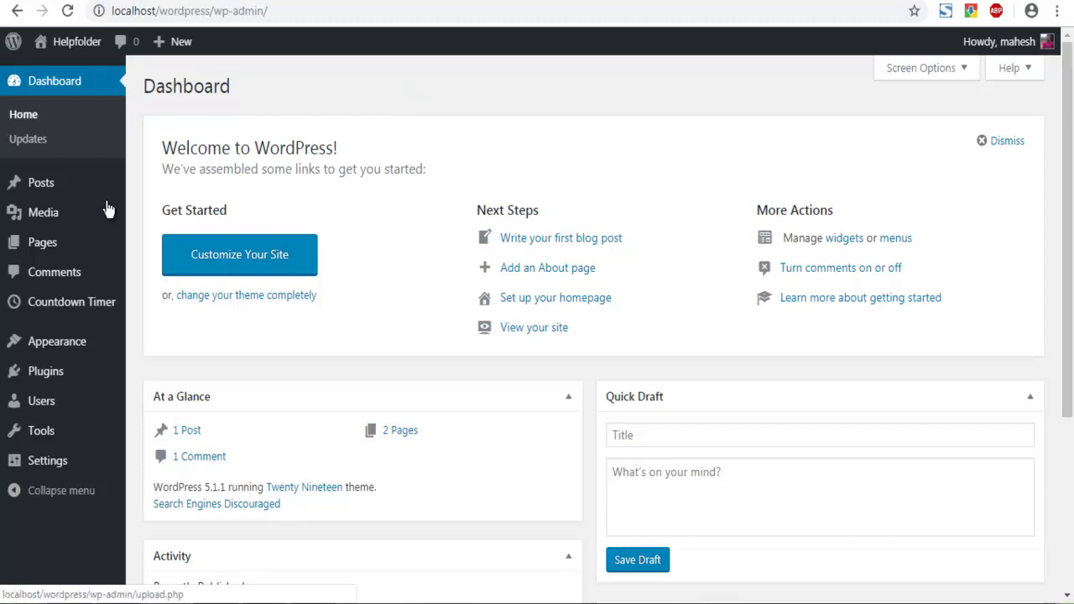
Open the "Hello world!" post for editing and look through its content down to the "Sunset in Beach" image.
mouse_move(79, 184)
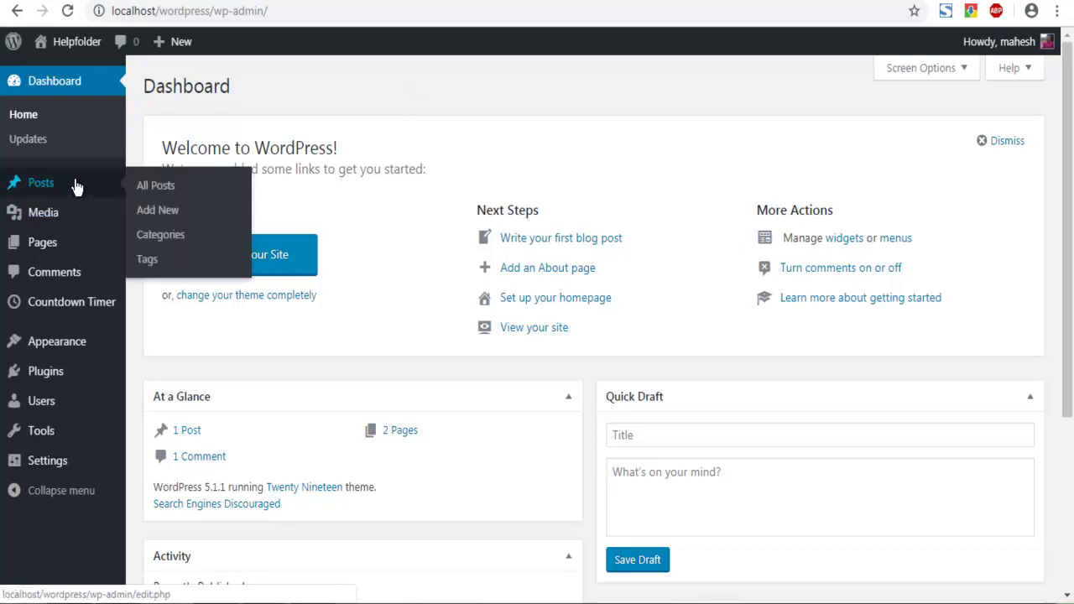
click(153, 185)
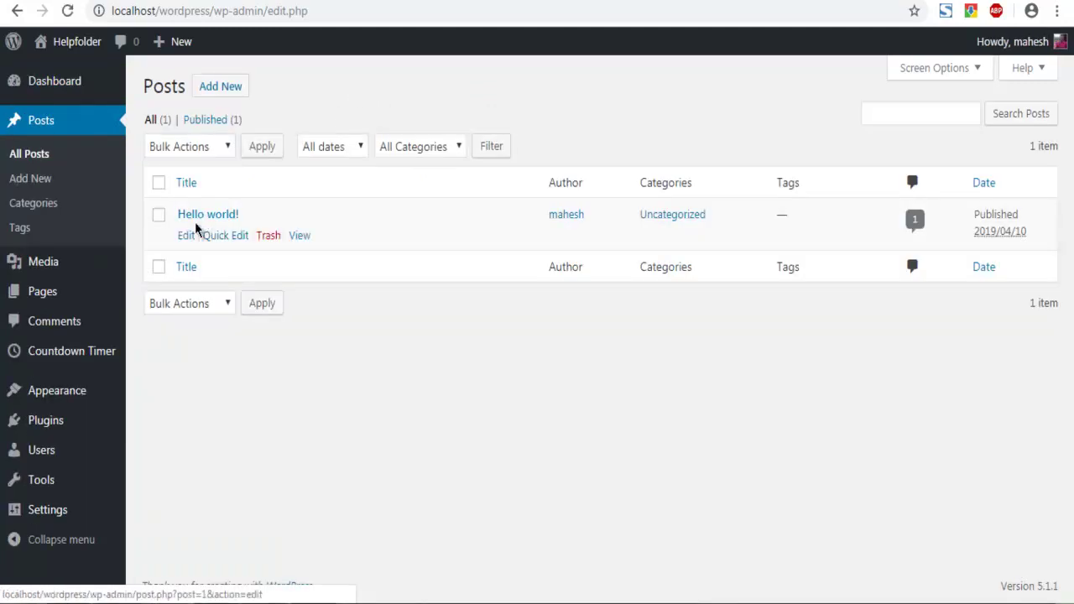
click(187, 236)
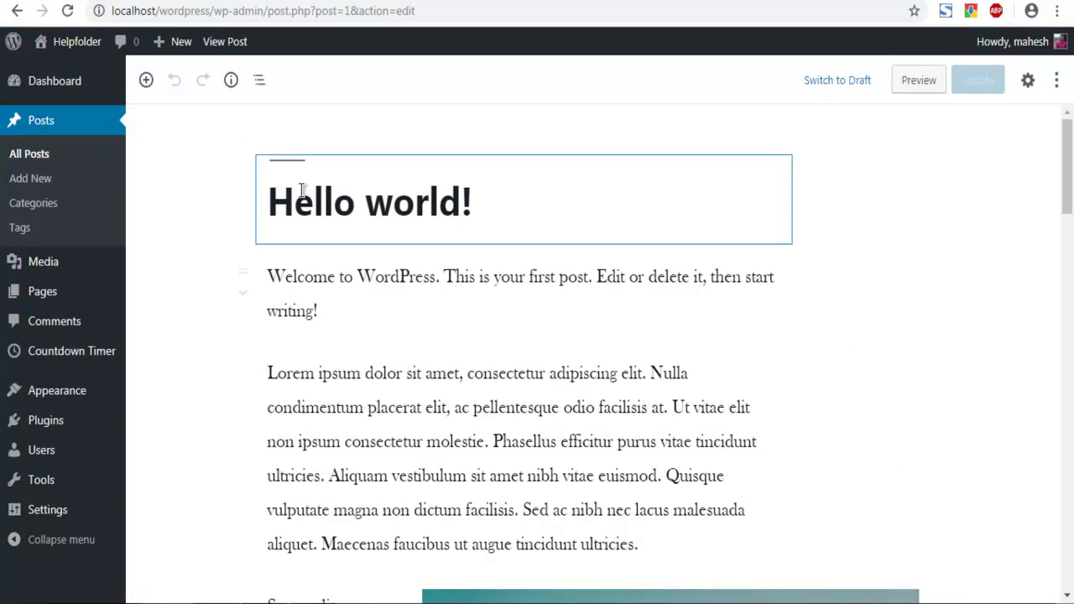
scroll(197, 298, down, 7)
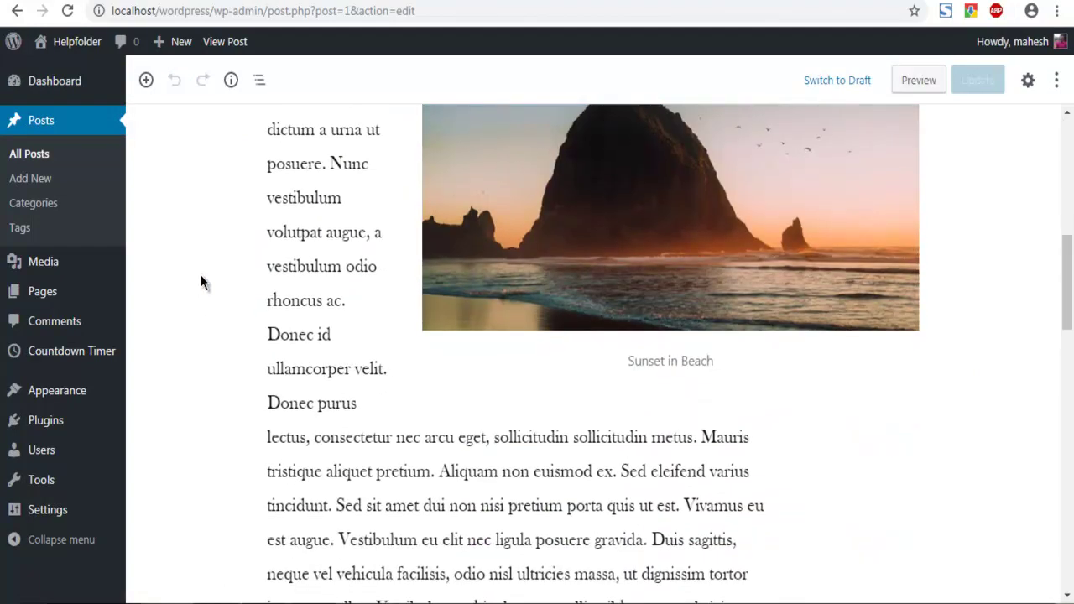
scroll(202, 283, down, 10)
scroll(201, 282, up, 13)
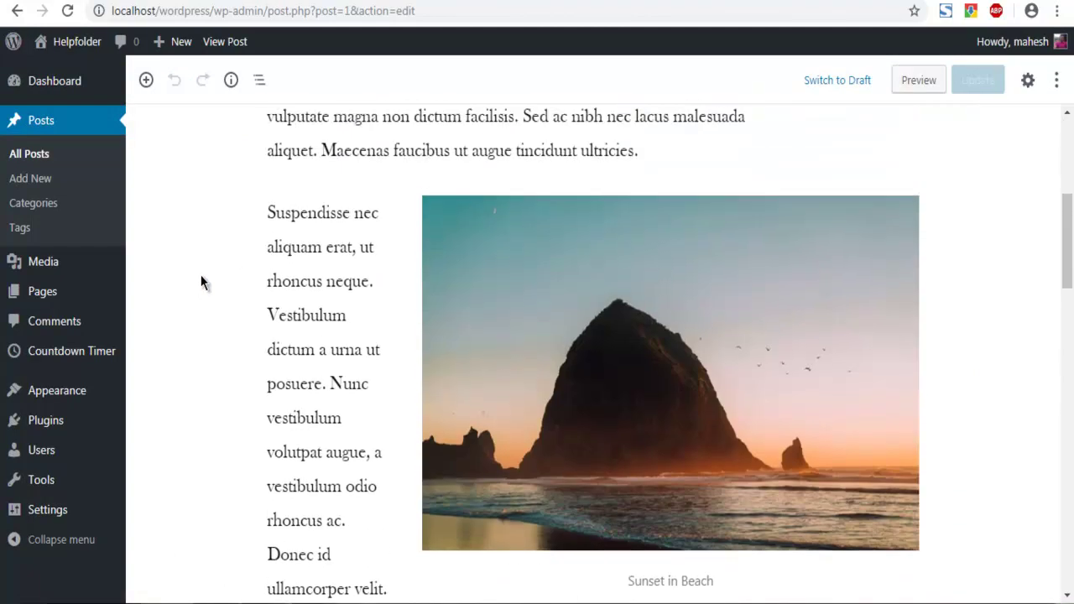
scroll(201, 283, up, 5)
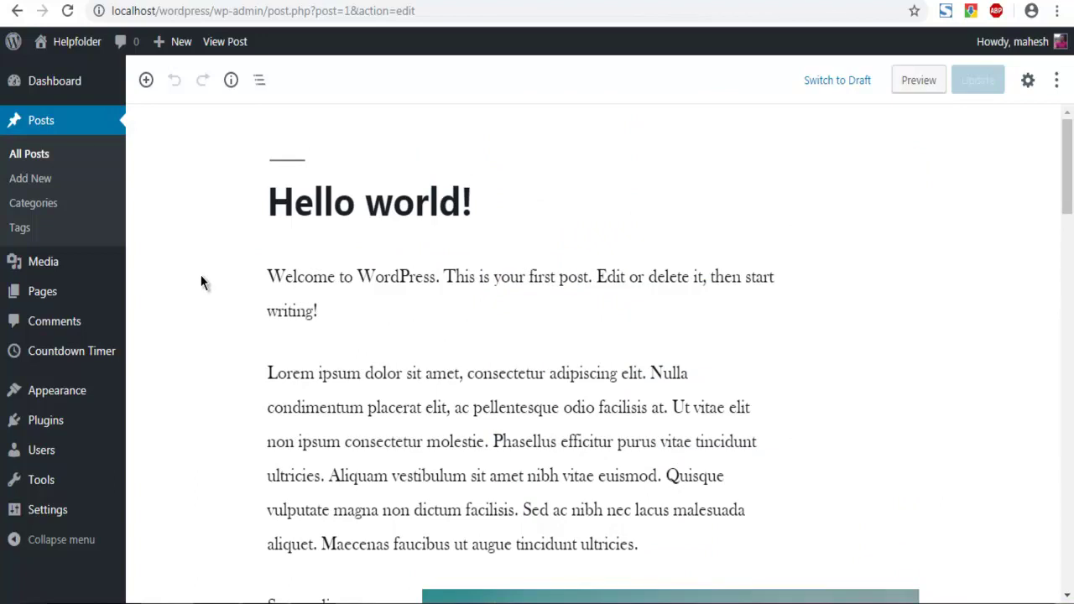
scroll(206, 277, down, 8)
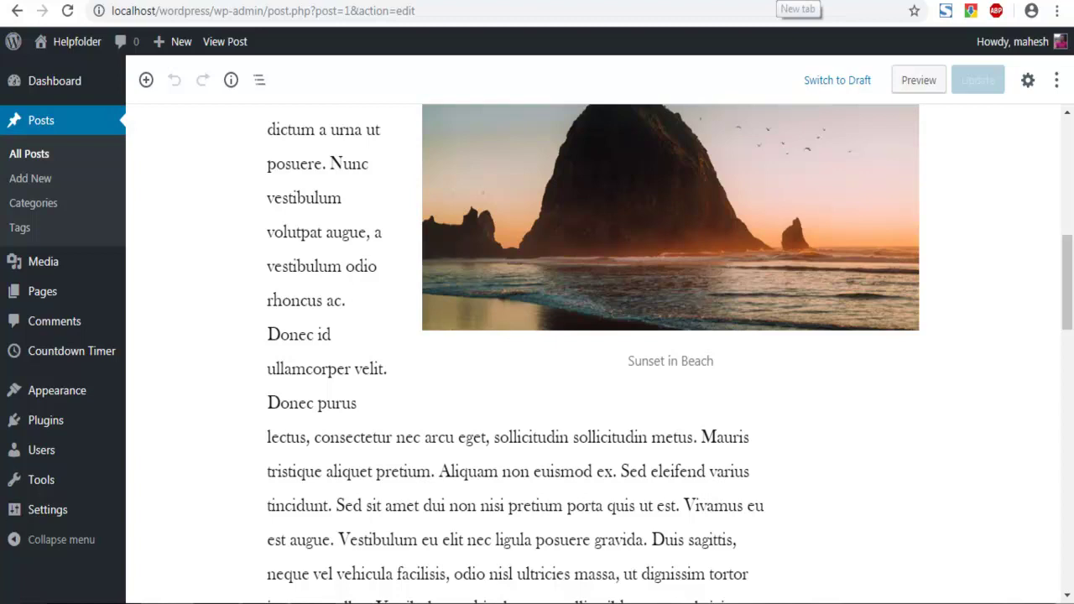
In a new browser tab, search Google for "croma" and open map directions to the Croma Kothrud, Pune store.
click(780, 1)
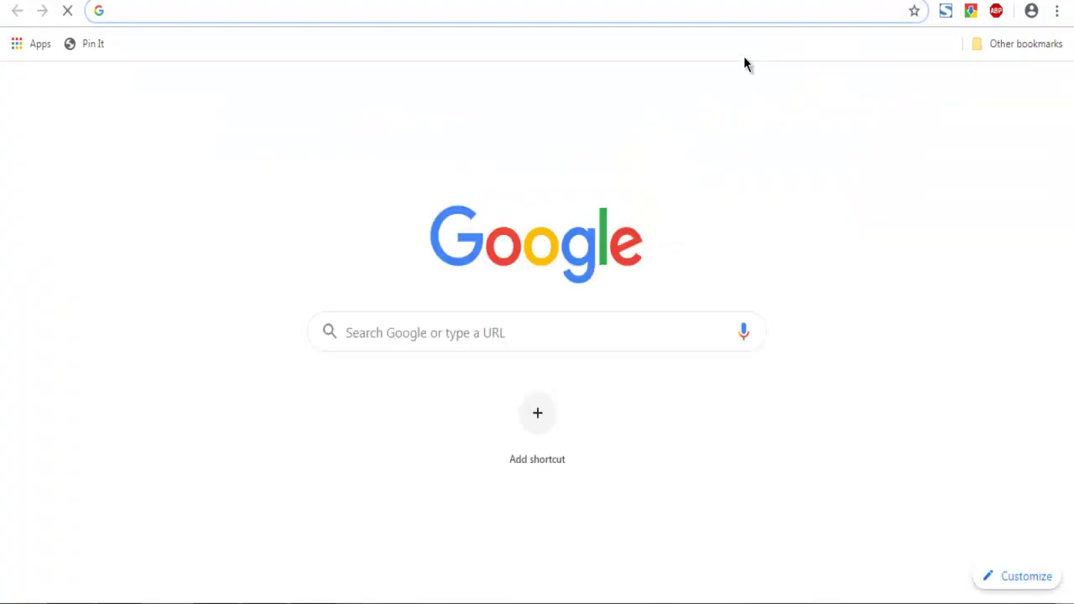
click(431, 338)
click(432, 338)
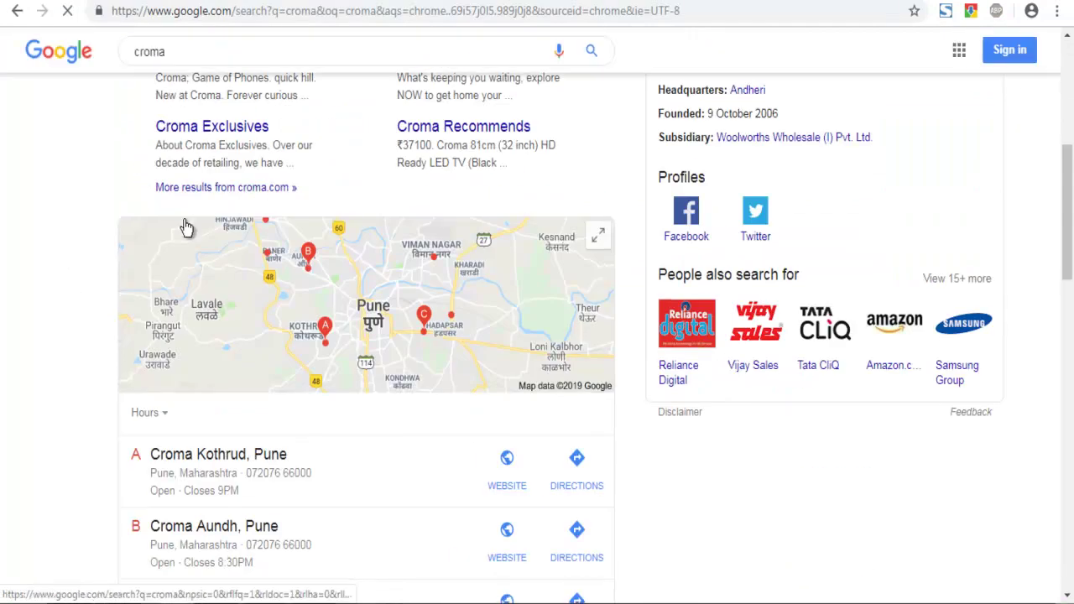
scroll(6, 252, down, 1)
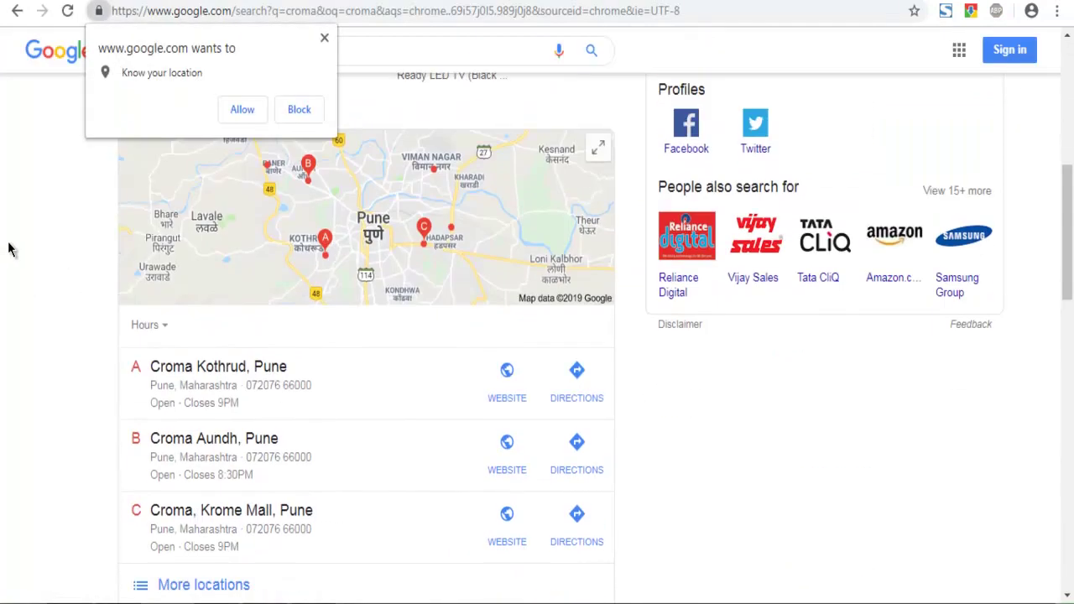
click(321, 39)
click(412, 389)
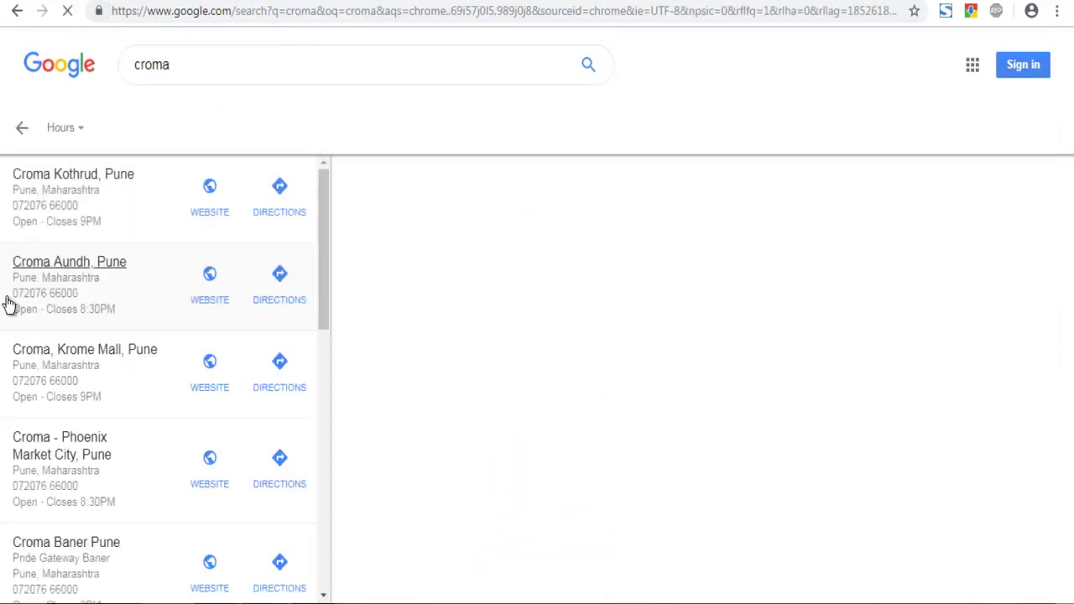
click(278, 211)
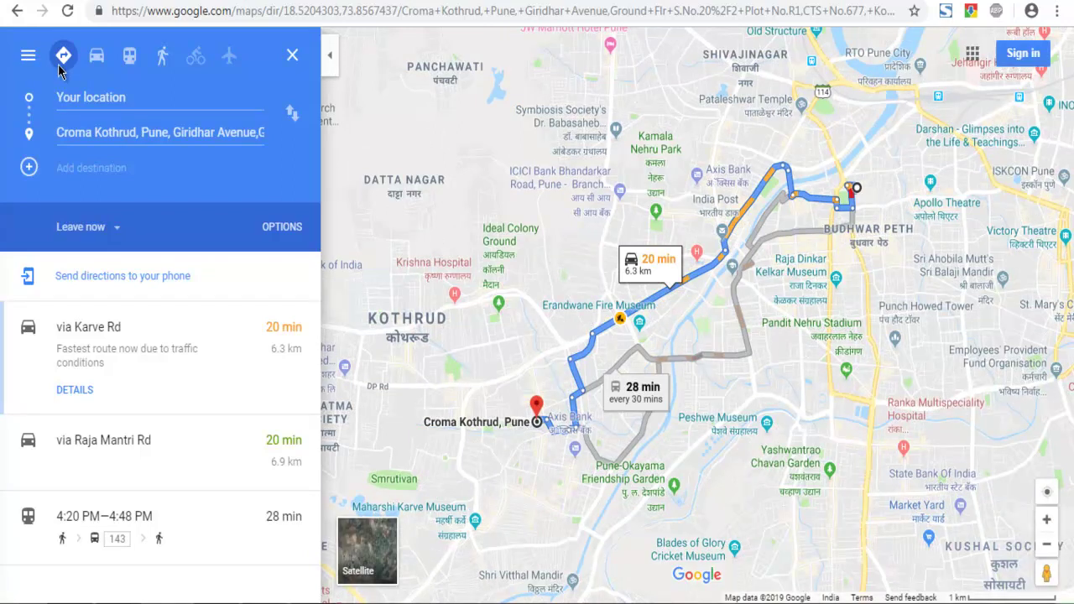
Copy the medium-size embed HTML for the directions map from Google Maps' sharing options.
click(28, 57)
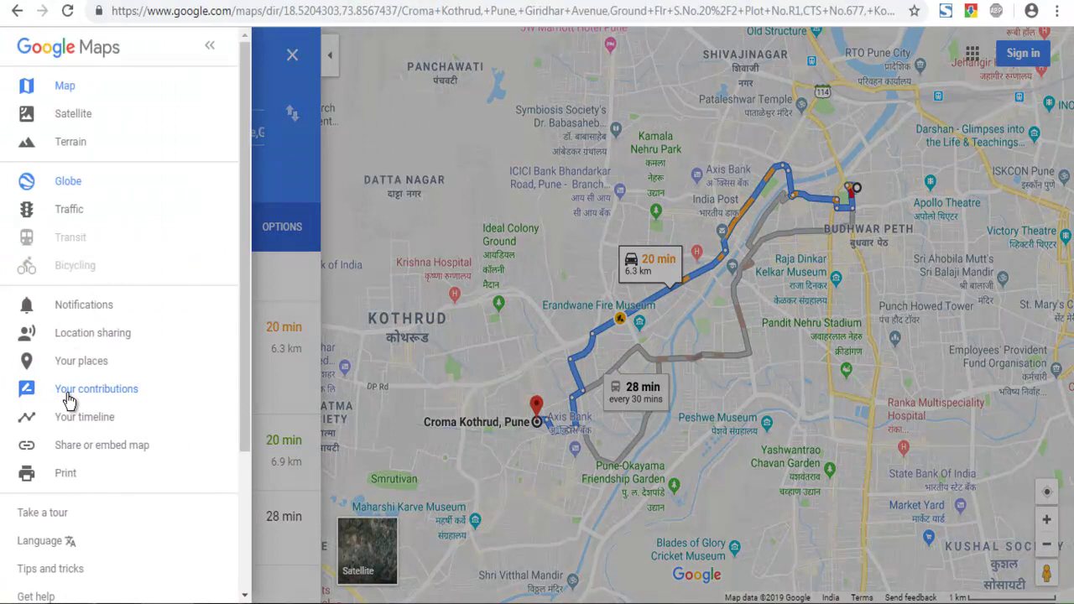
click(76, 453)
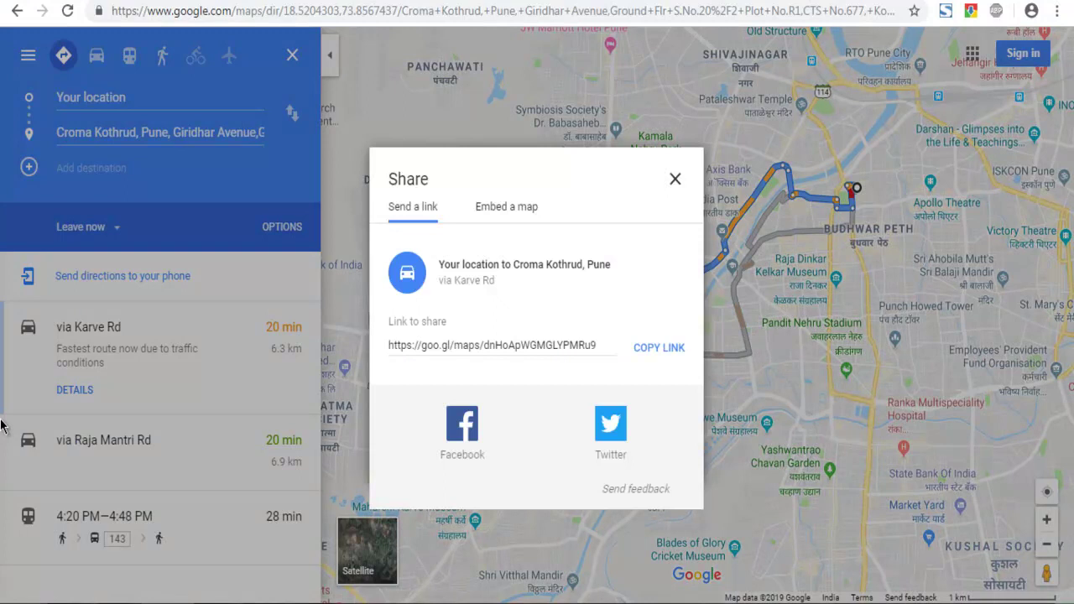
click(502, 208)
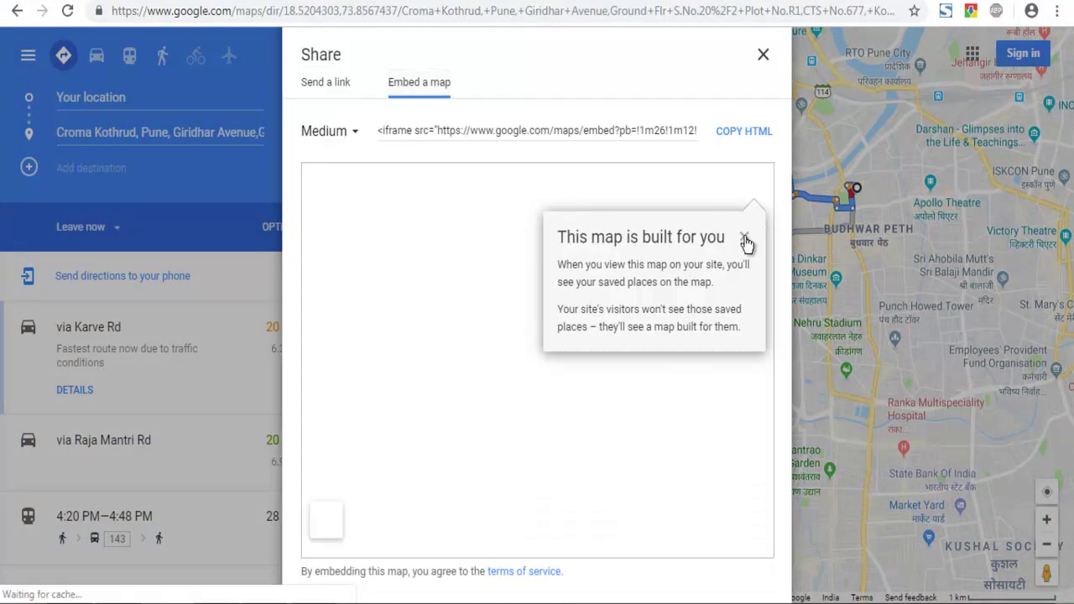
click(738, 134)
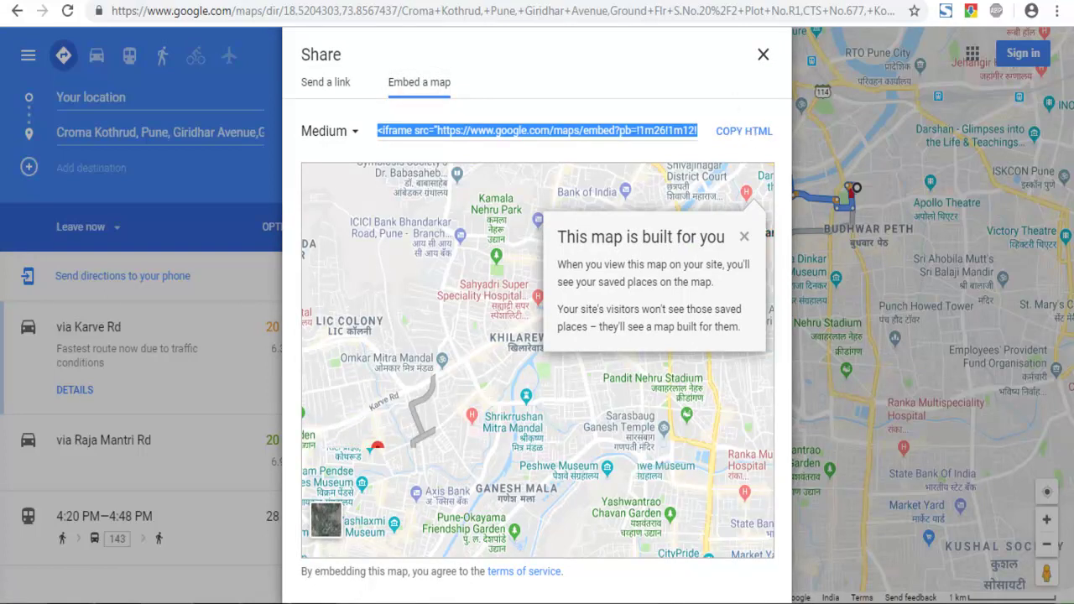
Return to the WordPress post editor and add an empty paragraph after the text ending in "lacinia fermentum.".
click(637, 0)
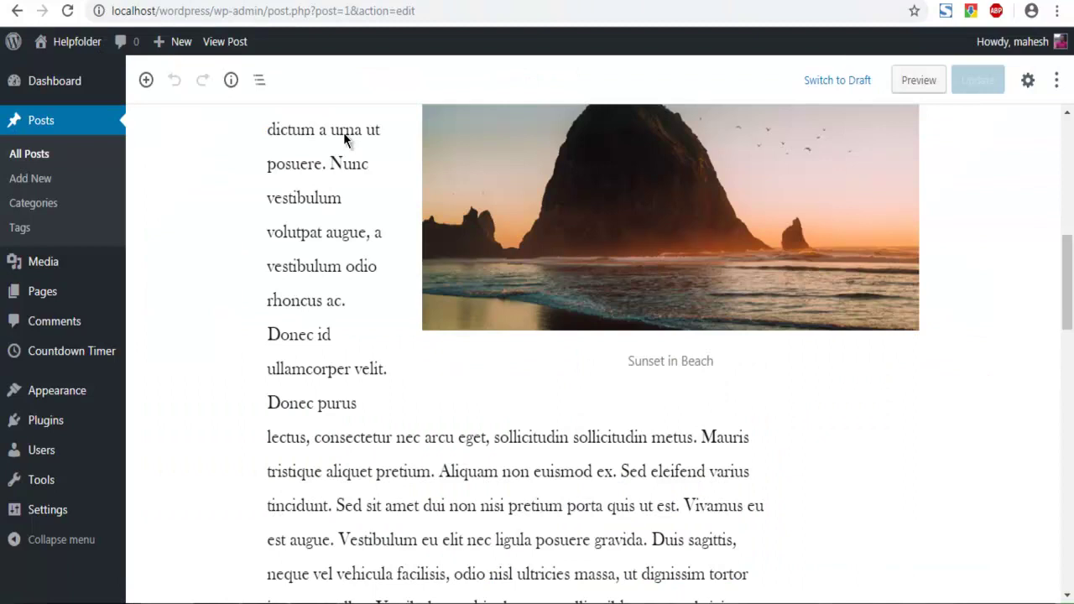
scroll(141, 270, down, 4)
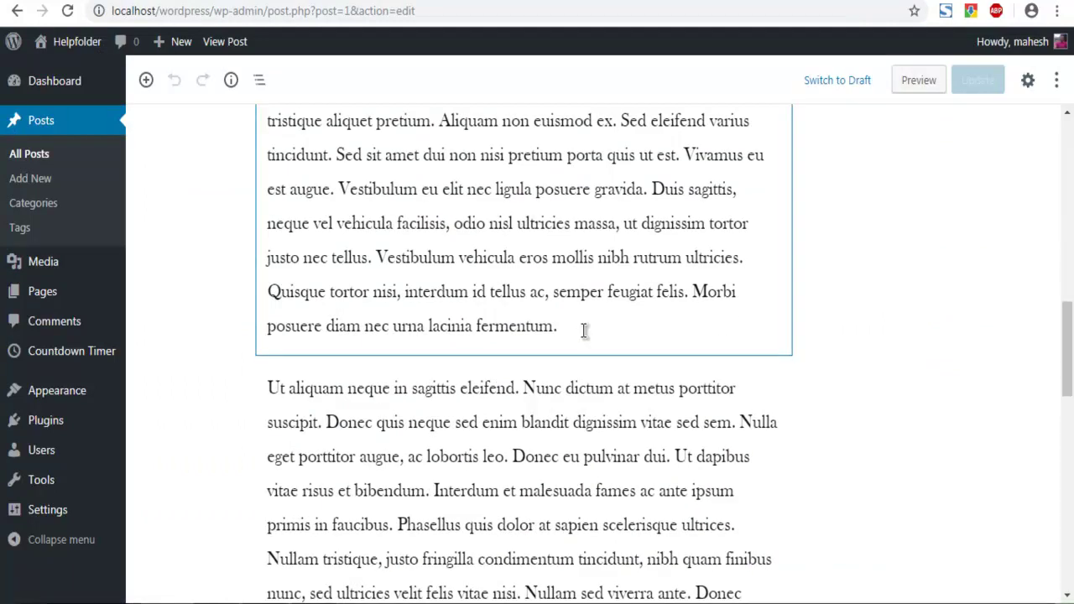
click(585, 330)
key(Return)
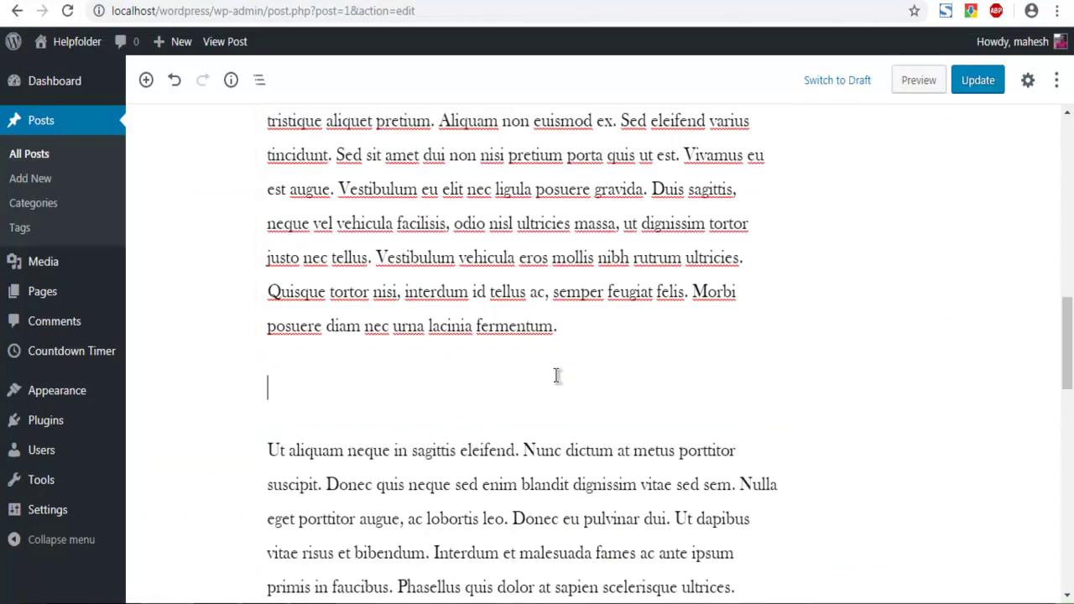
Insert a Custom HTML block at the empty paragraph and paste the copied Google Maps iframe code into it.
click(147, 83)
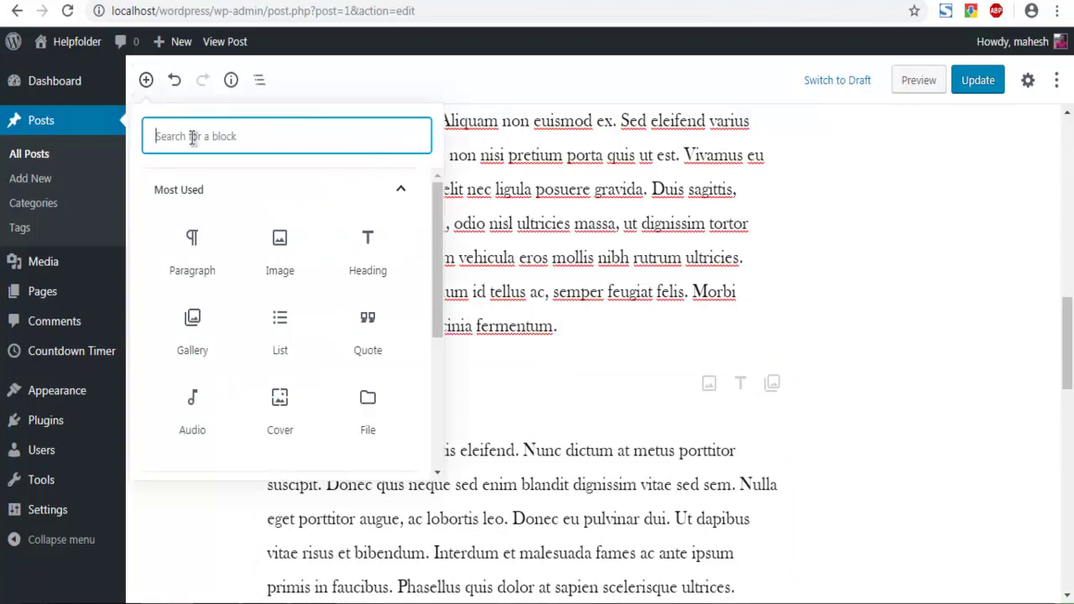
text(cus)
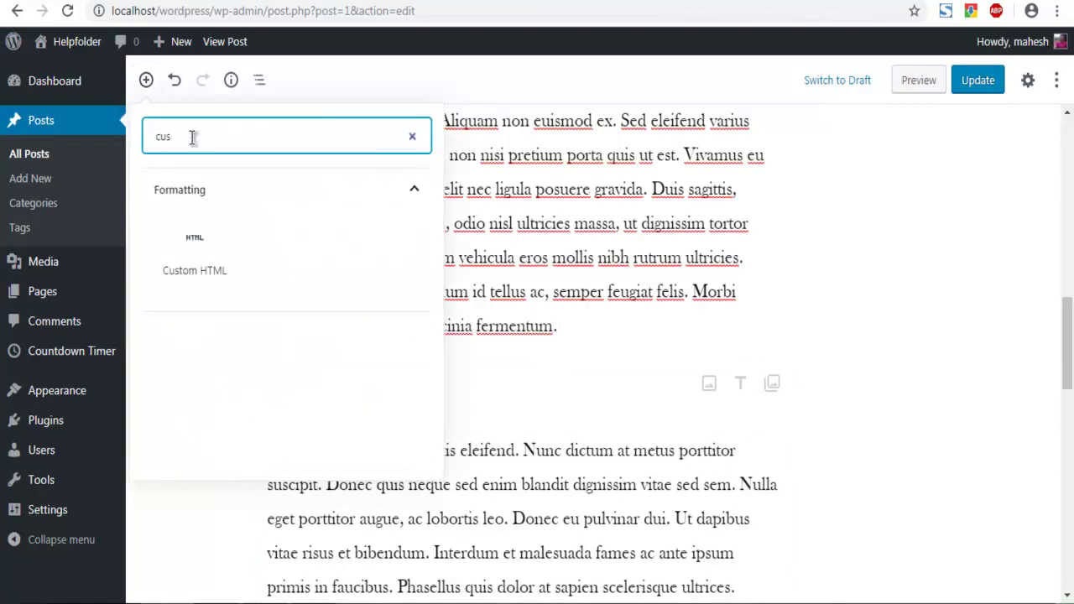
click(193, 250)
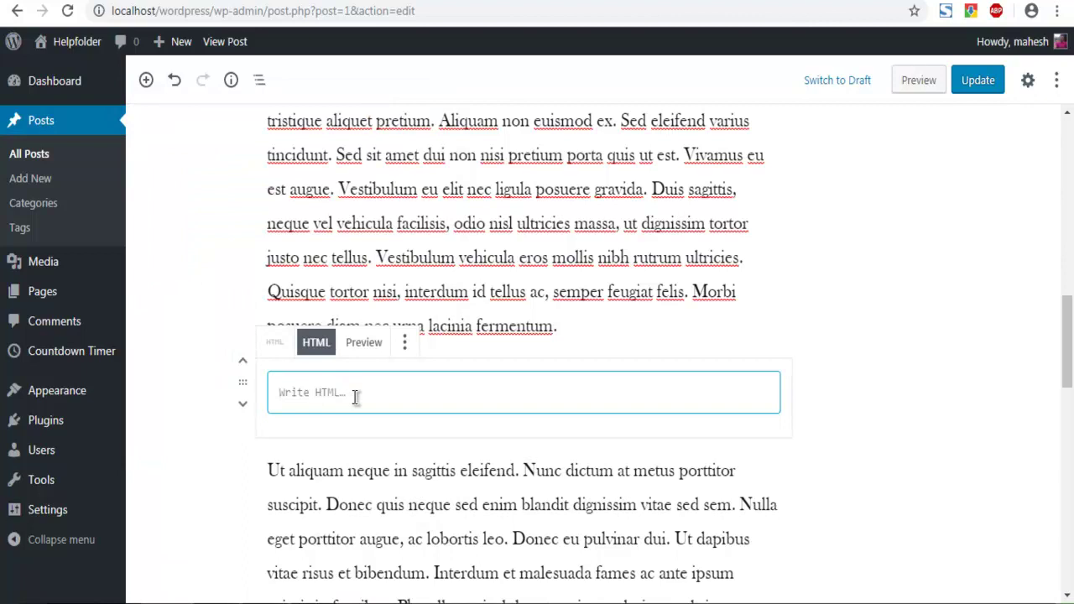
key(ctrl+v)
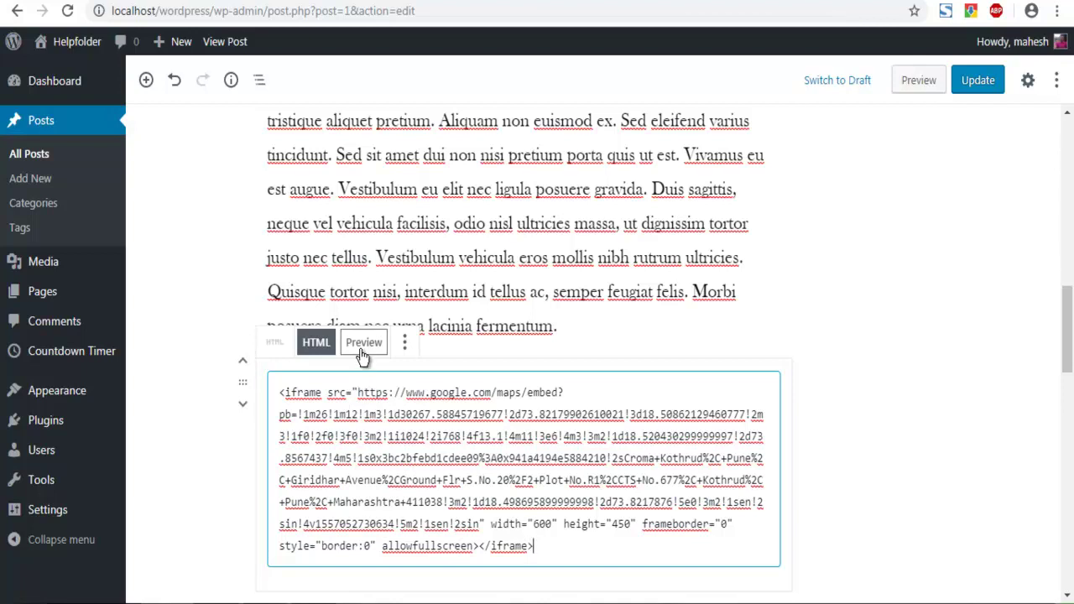
click(881, 417)
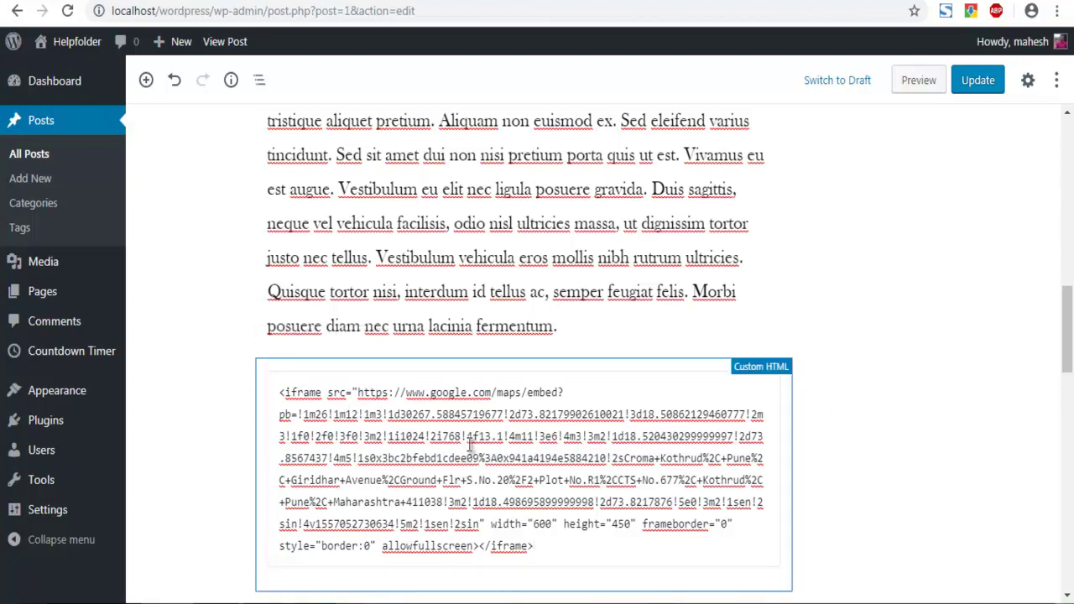
Update the post and open its published page in a new tab to check the embedded map.
click(971, 84)
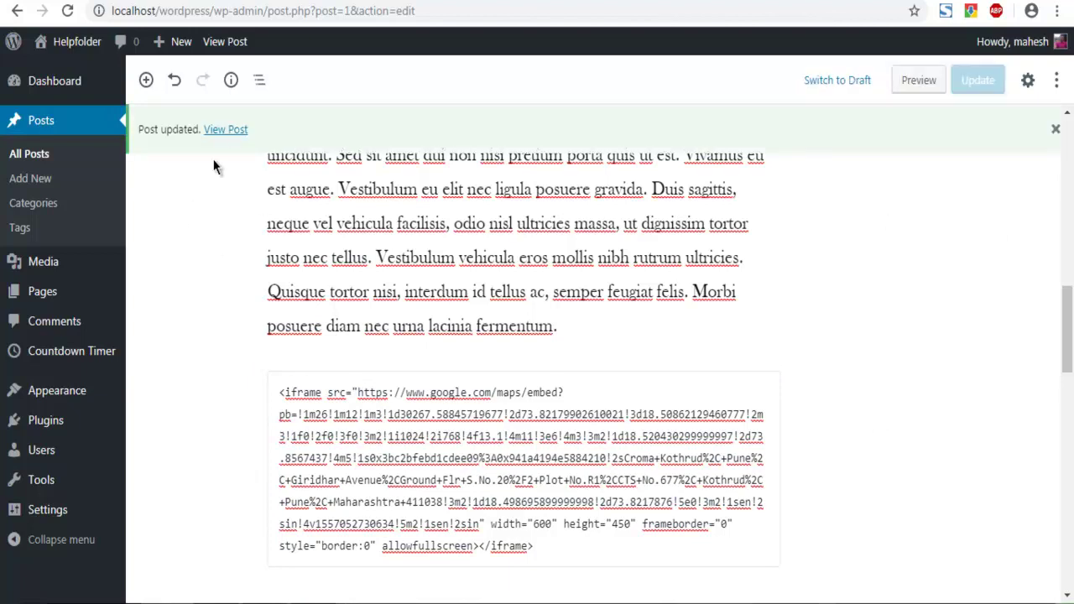
right_click(221, 134)
click(260, 144)
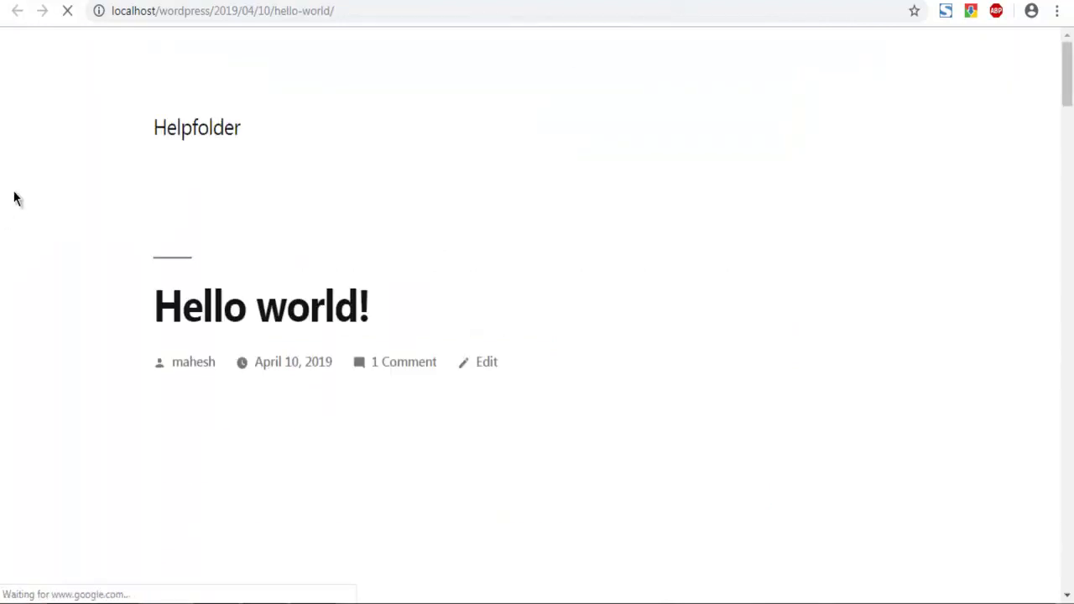
scroll(16, 199, down, 5)
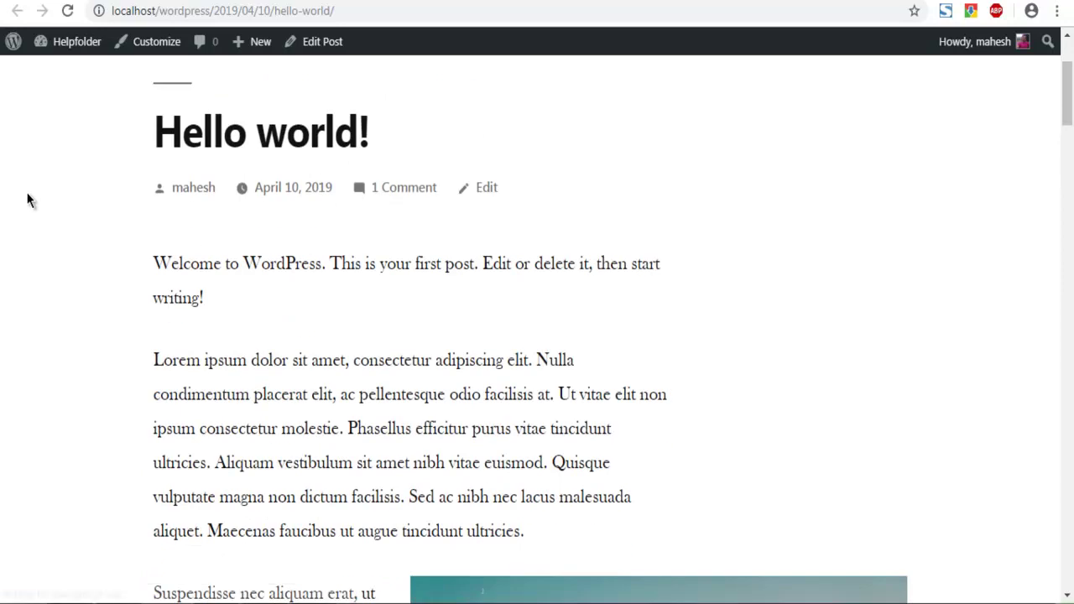
scroll(28, 199, down, 10)
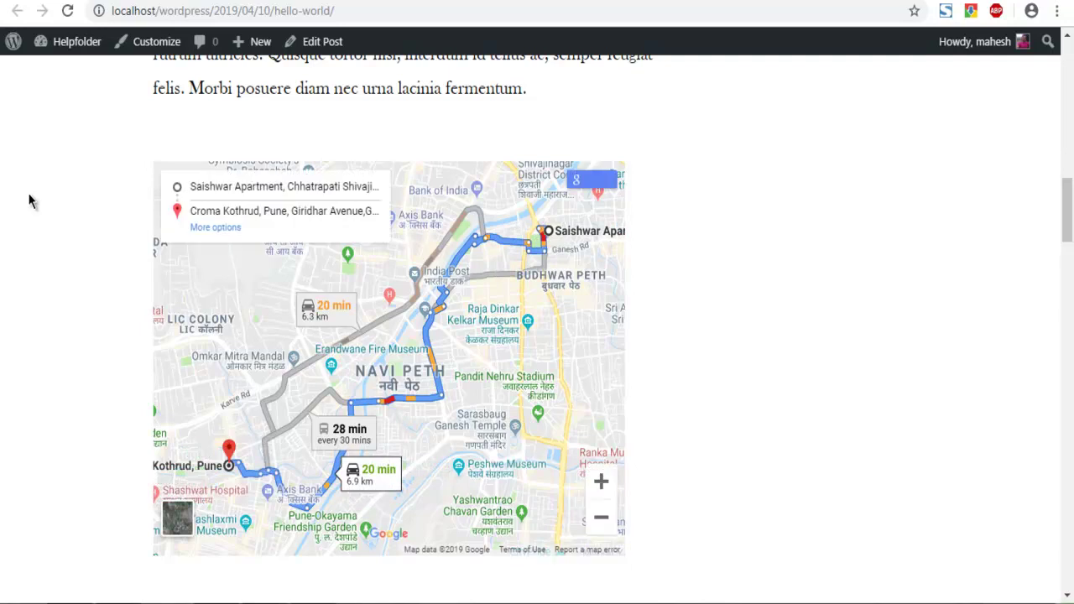
scroll(34, 201, down, 1)
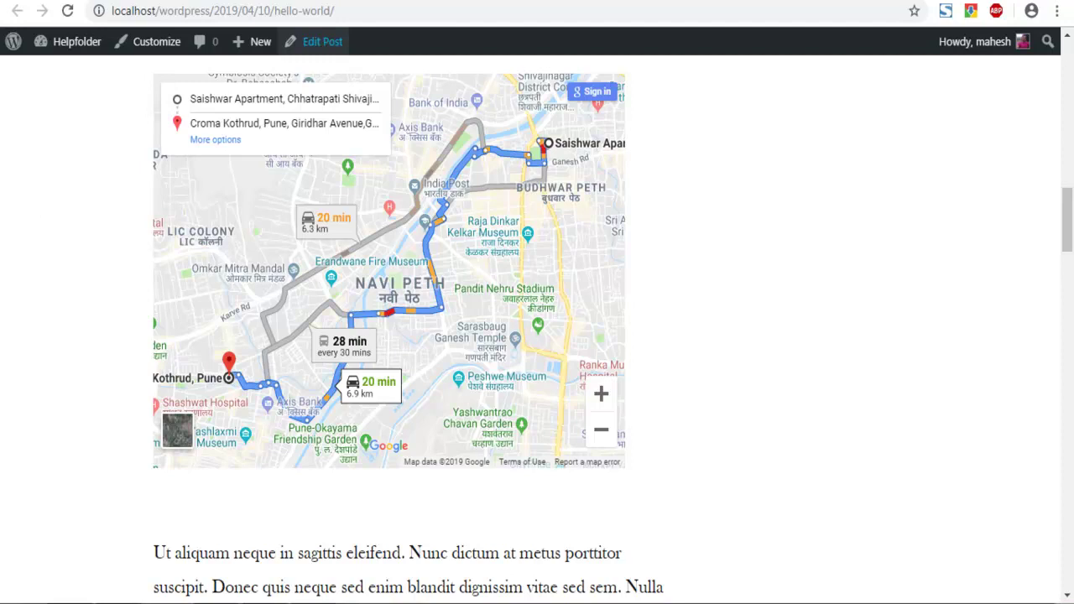
click(319, 41)
scroll(131, 245, up, 15)
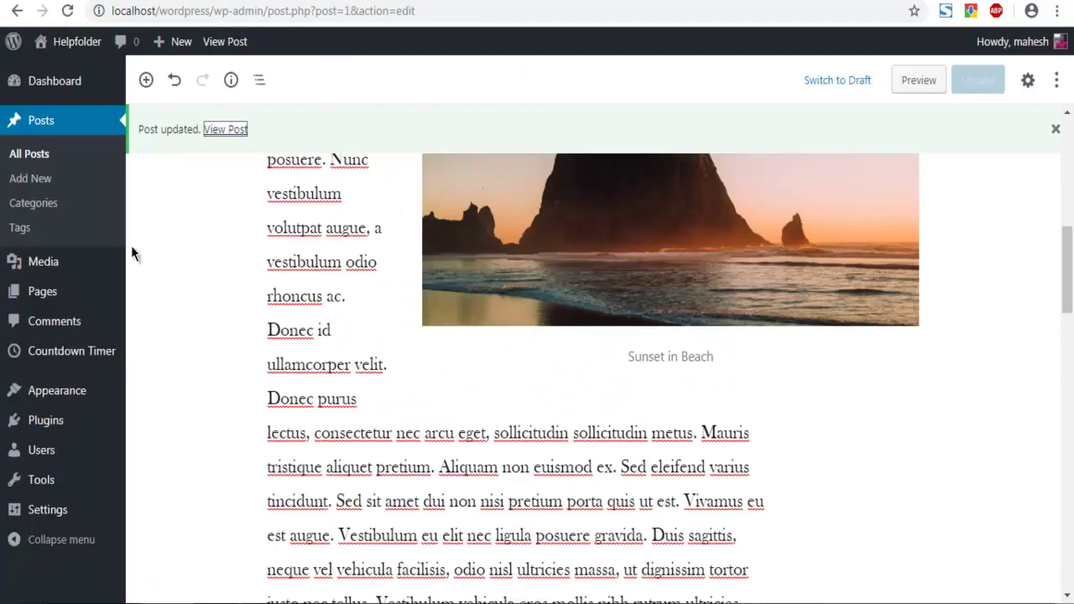
scroll(168, 229, down, 4)
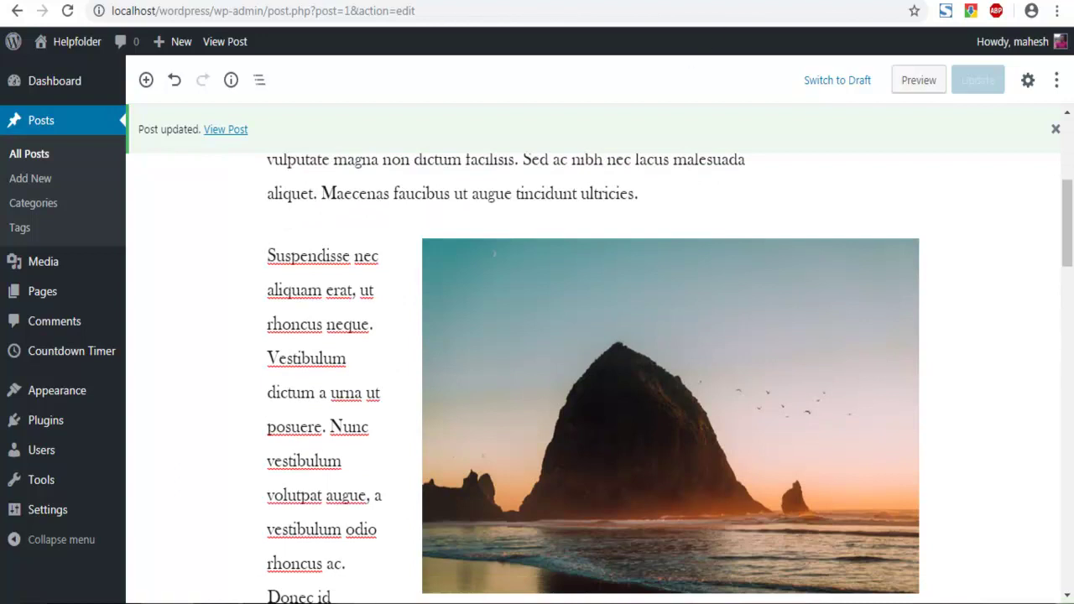
Switch back to Google Maps, close the Share dialog and look over the available map options, including sharing or embedding.
click(789, 5)
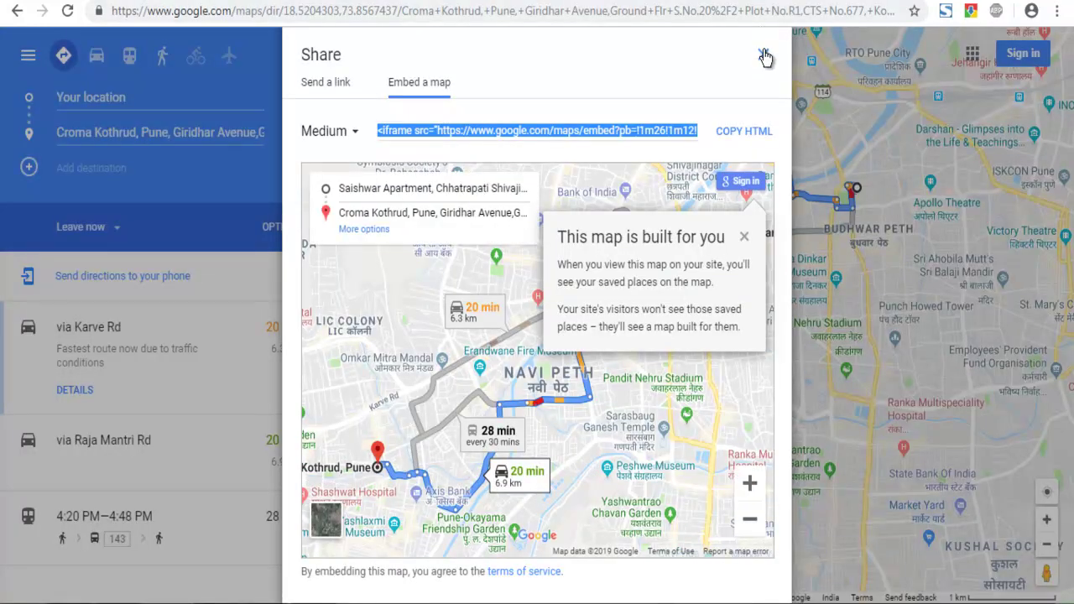
click(763, 54)
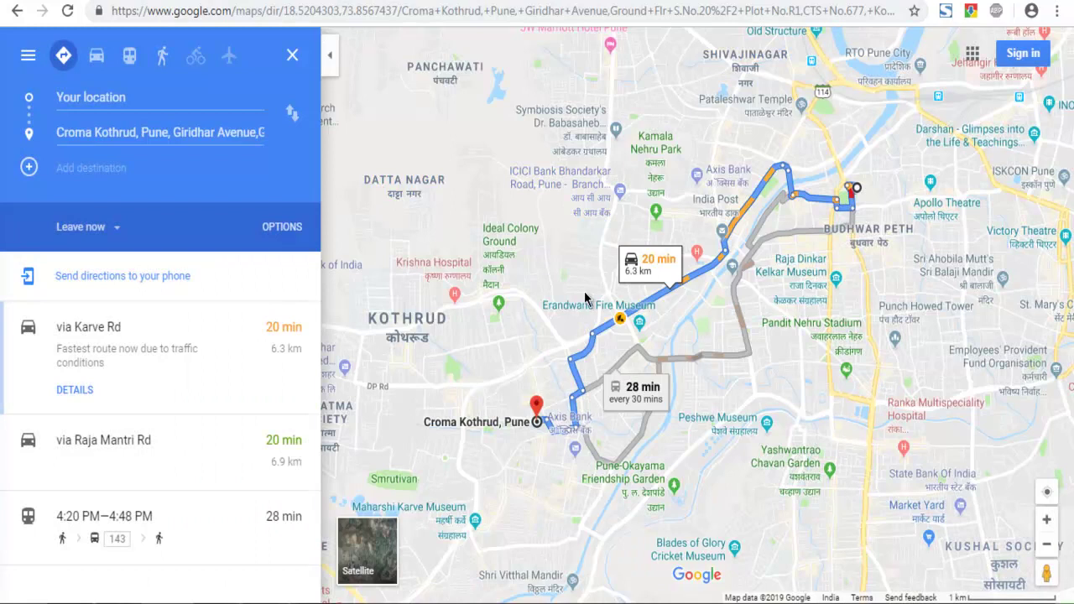
click(29, 59)
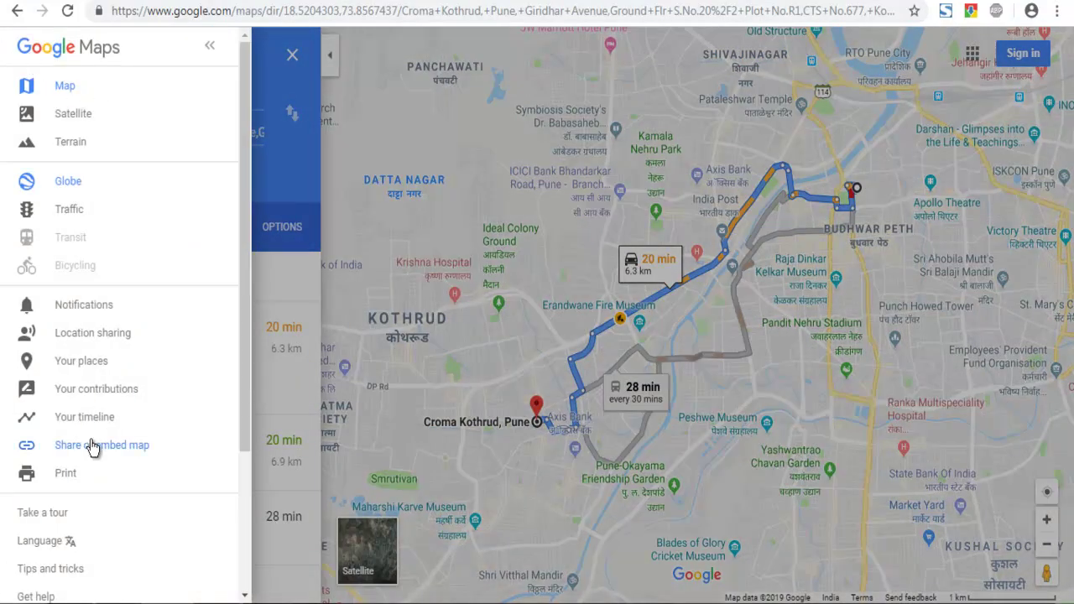
scroll(126, 352, down, 3)
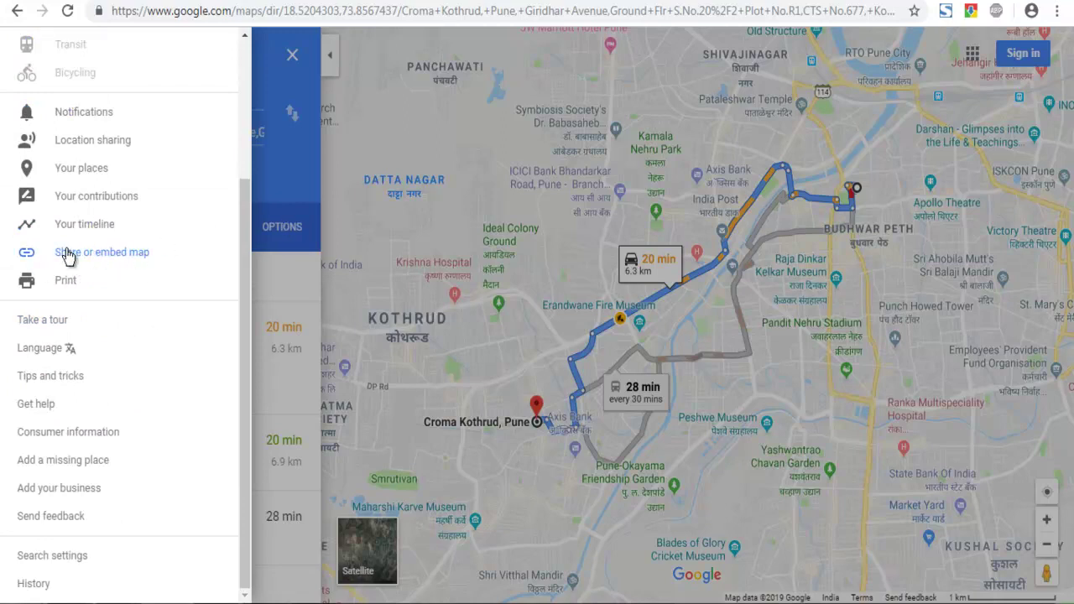
Open the embed option for the directions map in Google Maps and view the available map sizes.
click(119, 252)
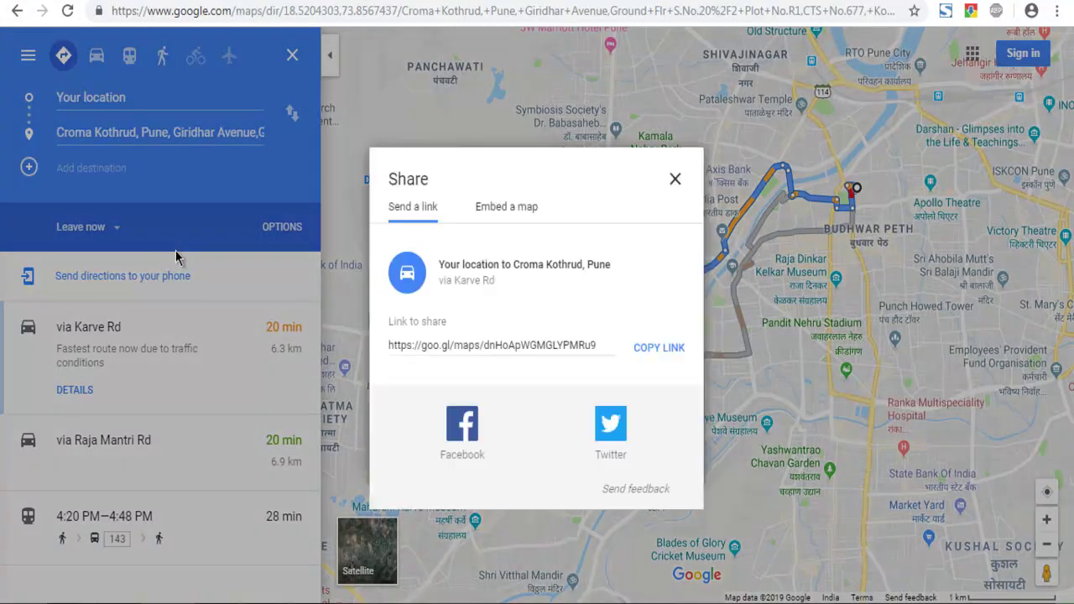
click(505, 206)
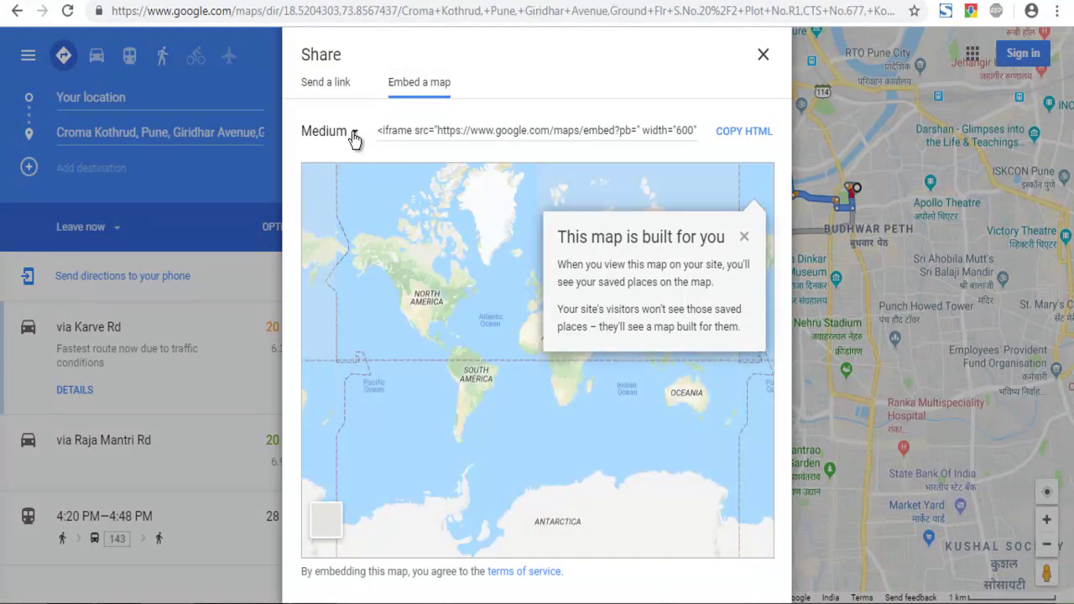
click(351, 135)
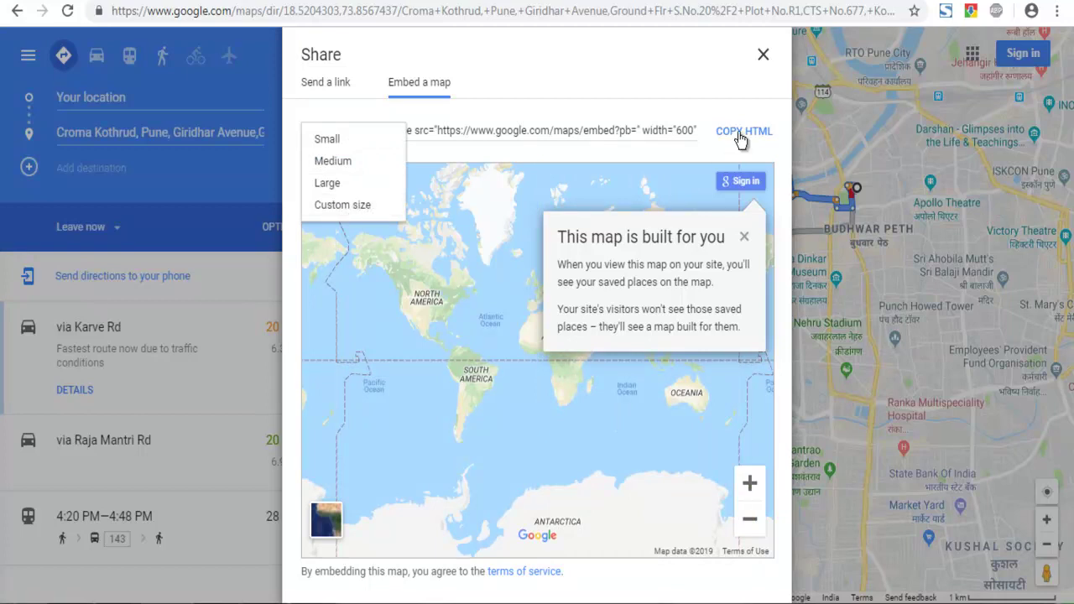
Switch back to the WordPress post editor, search the available blocks for "html" and close the block search without inserting anything.
click(637, 4)
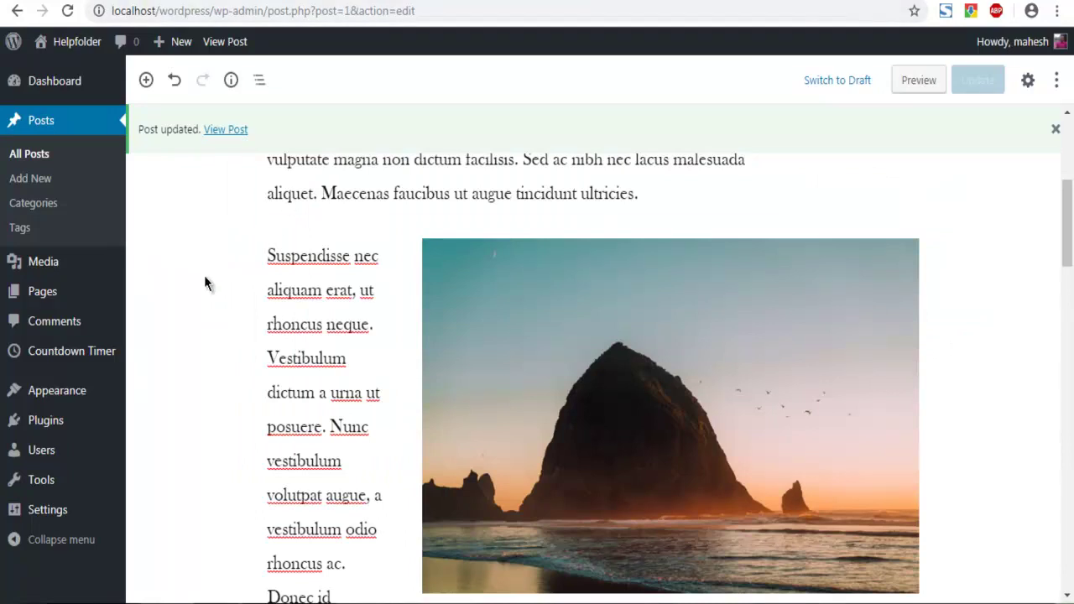
scroll(204, 283, down, 10)
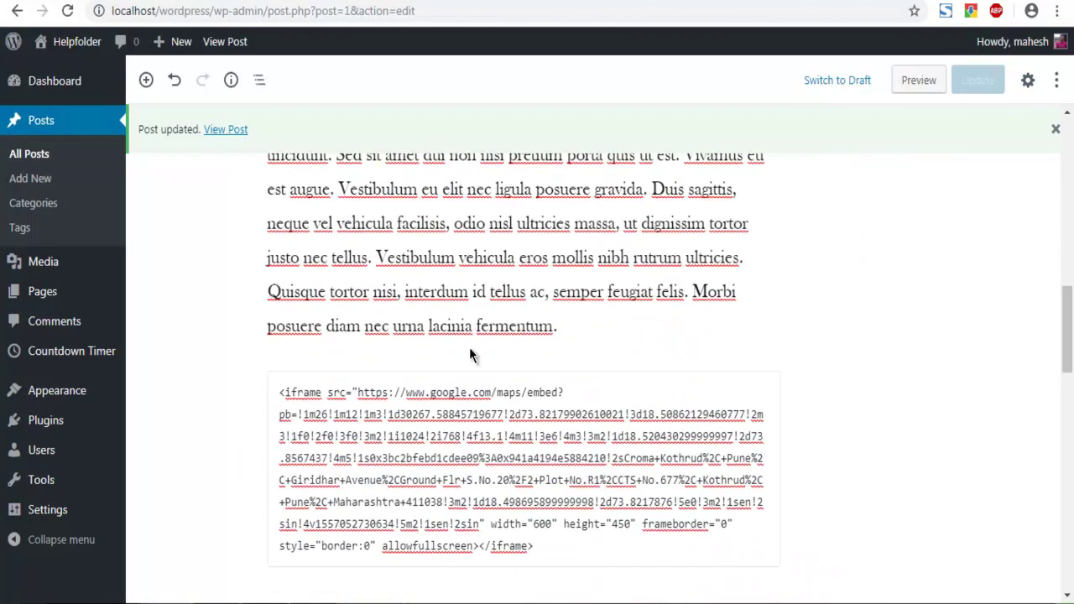
click(146, 79)
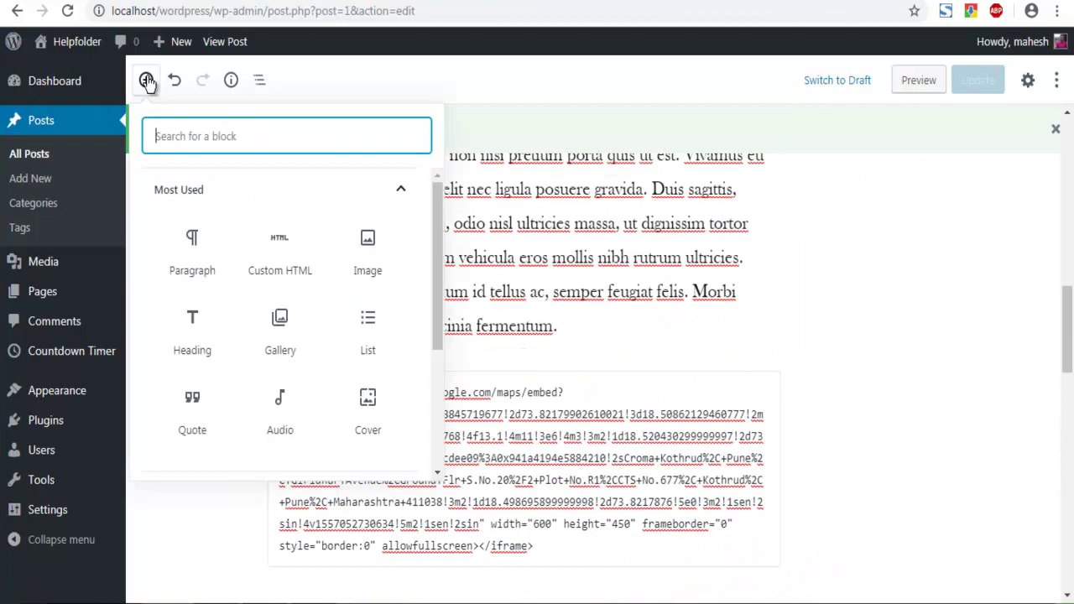
text(html)
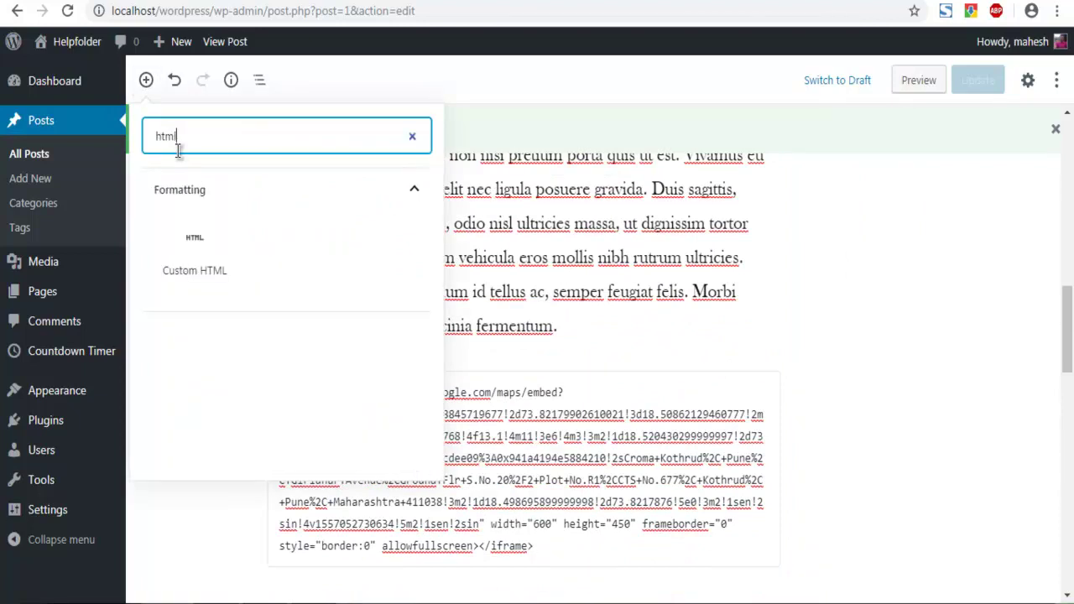
click(590, 316)
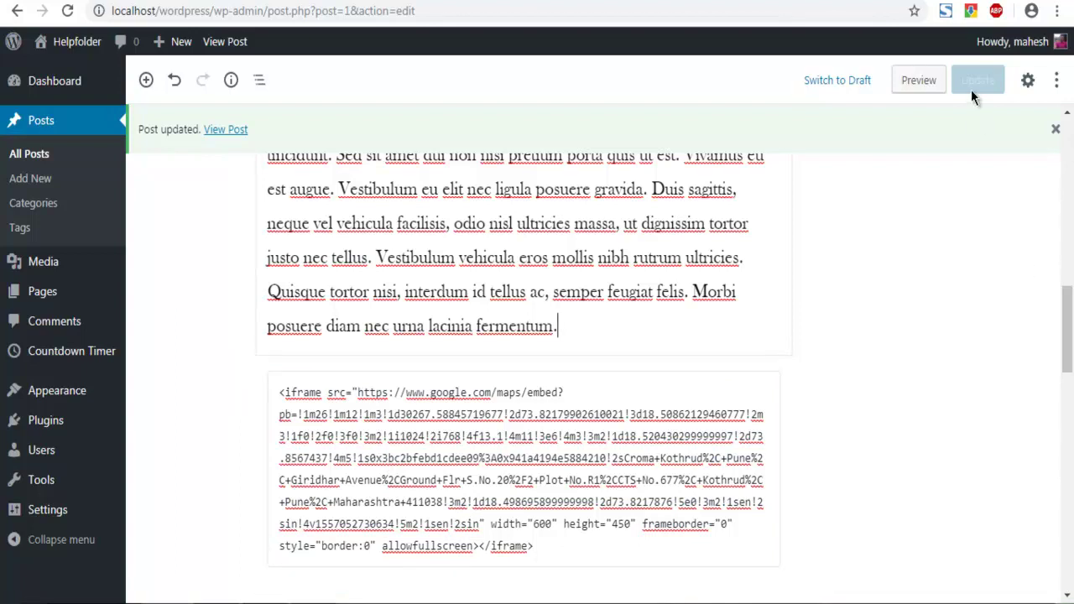
Switch to the published hello-world post and examine the embedded directions map below the text ending in "lacinia fermentum.".
click(689, 1)
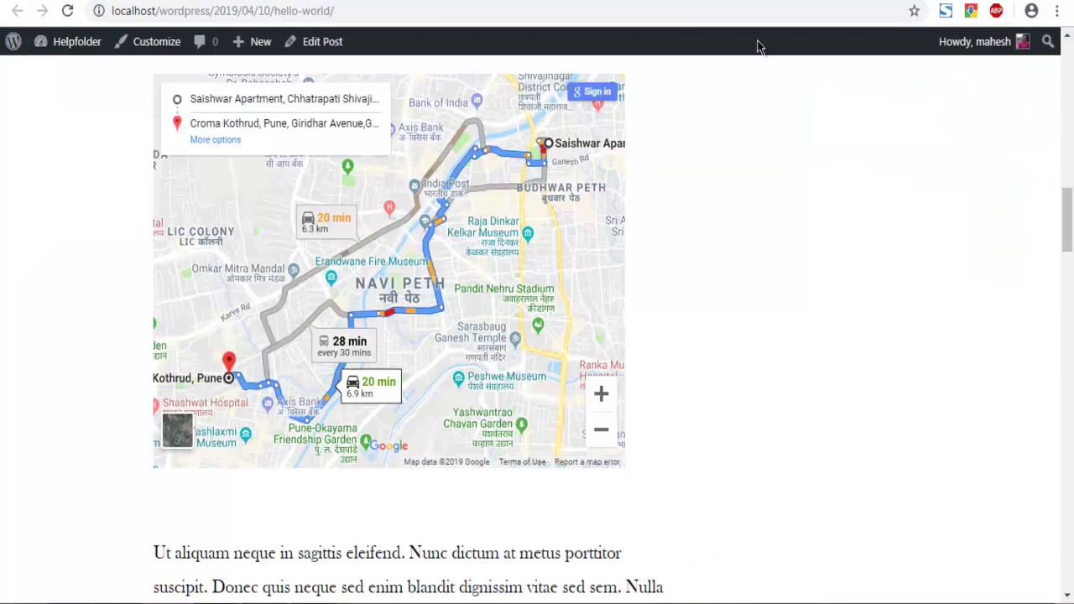
scroll(2, 304, up, 2)
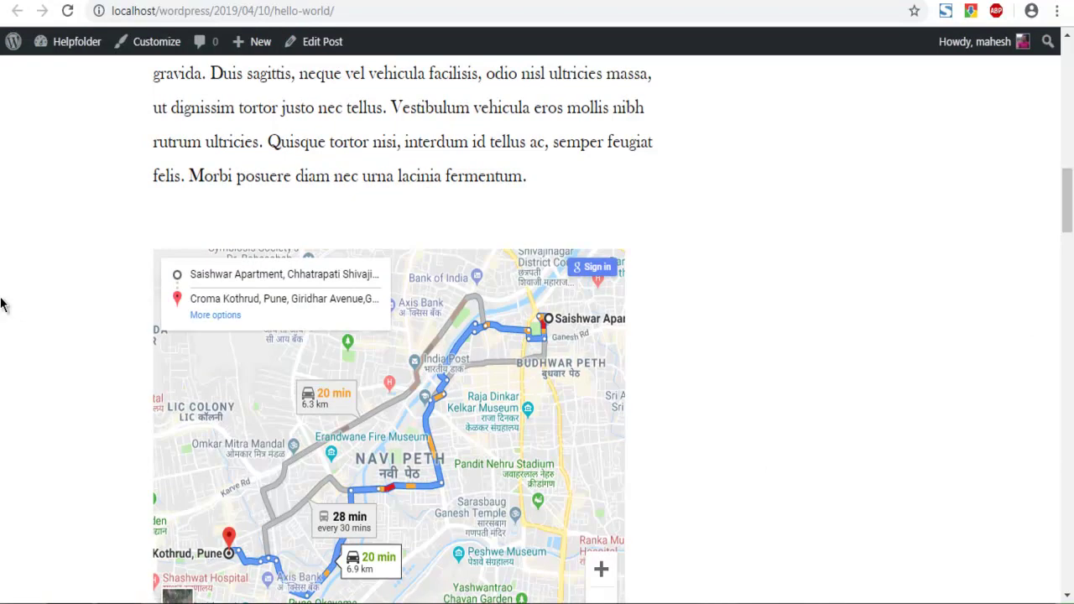
scroll(2, 305, down, 1)
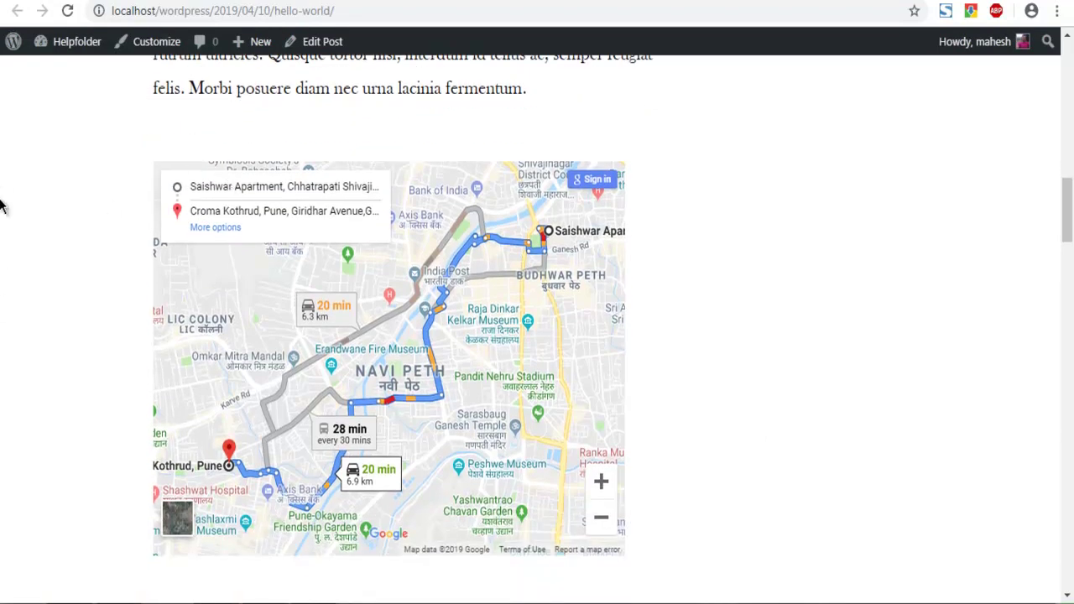